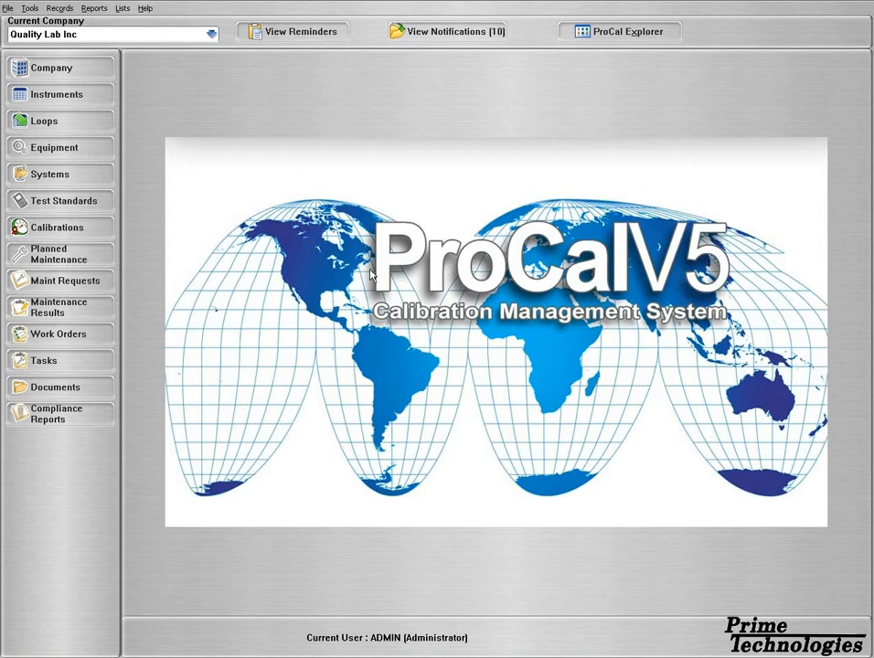
- Open the system options and review the general, master record and calibration option defaults for new companies
click(8, 8)
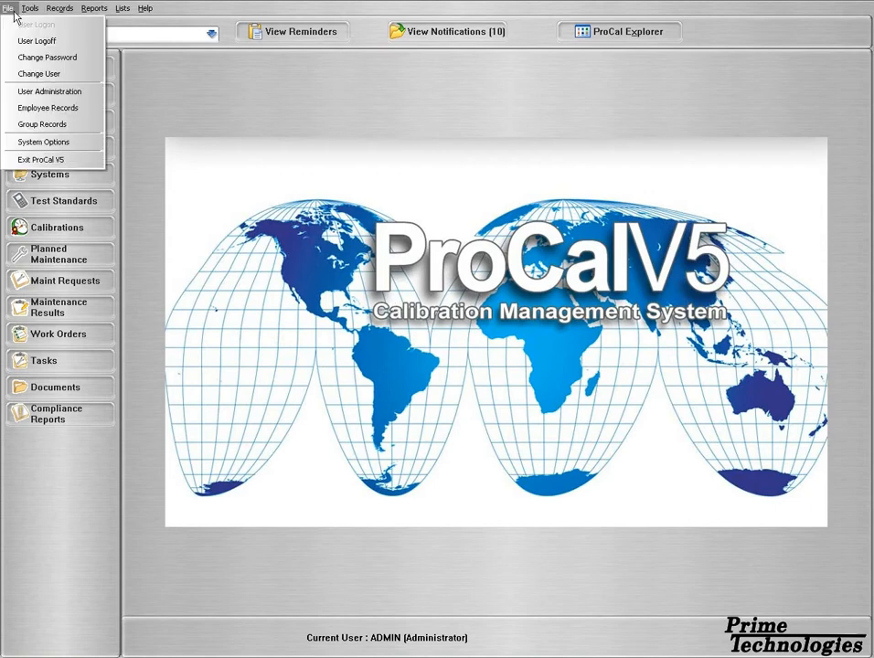
click(34, 143)
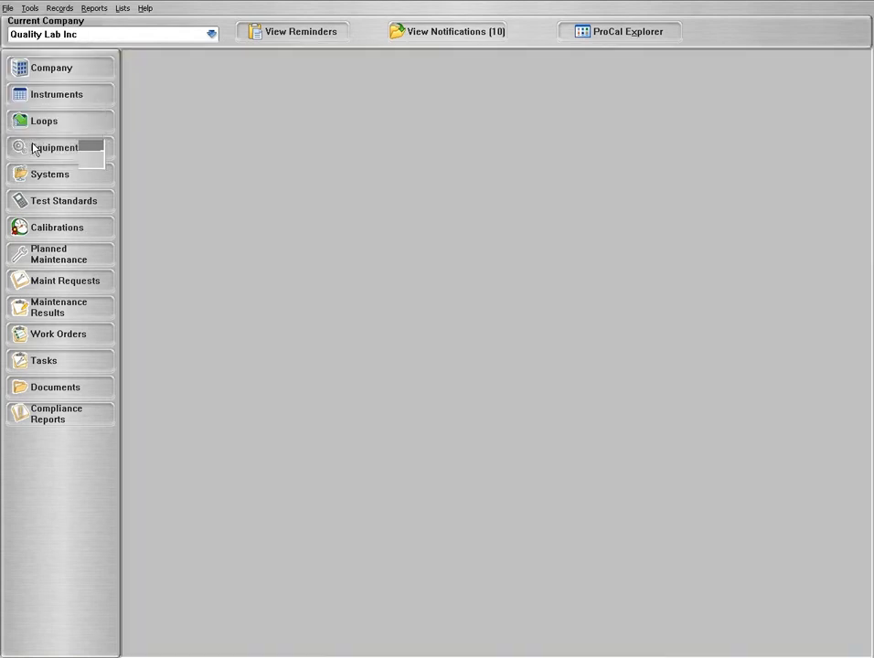
drag(347, 68, 361, 85)
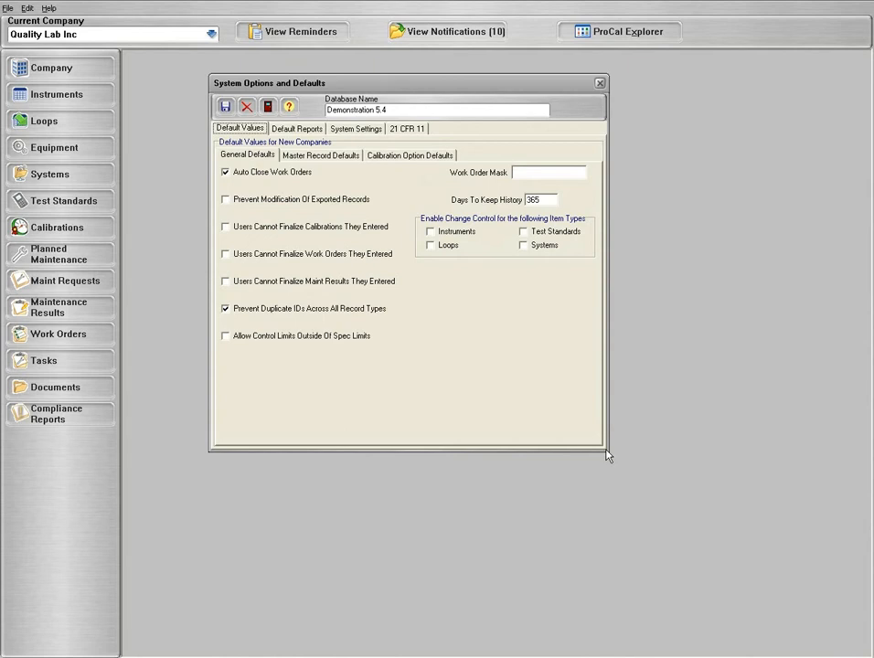
click(322, 155)
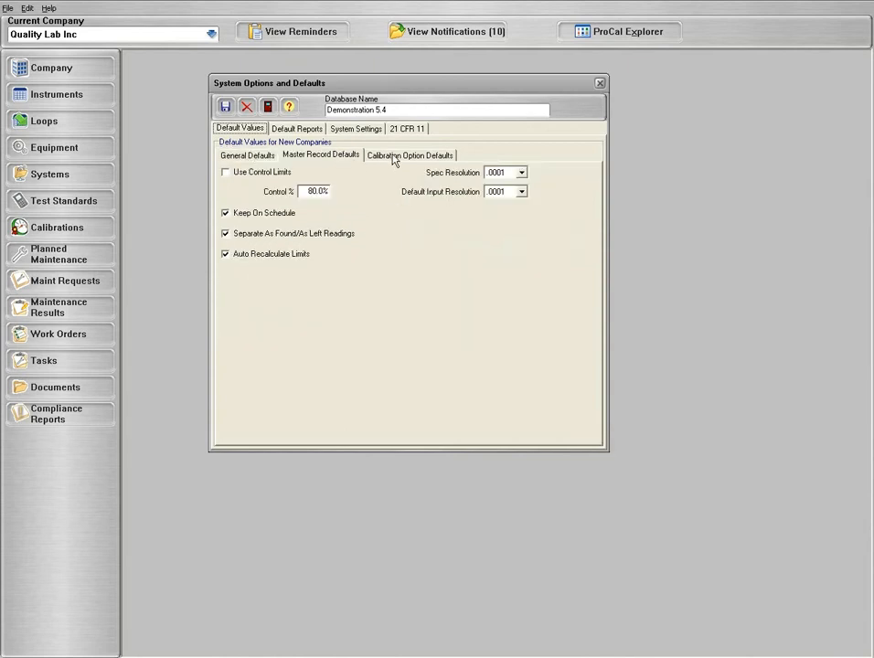
click(384, 156)
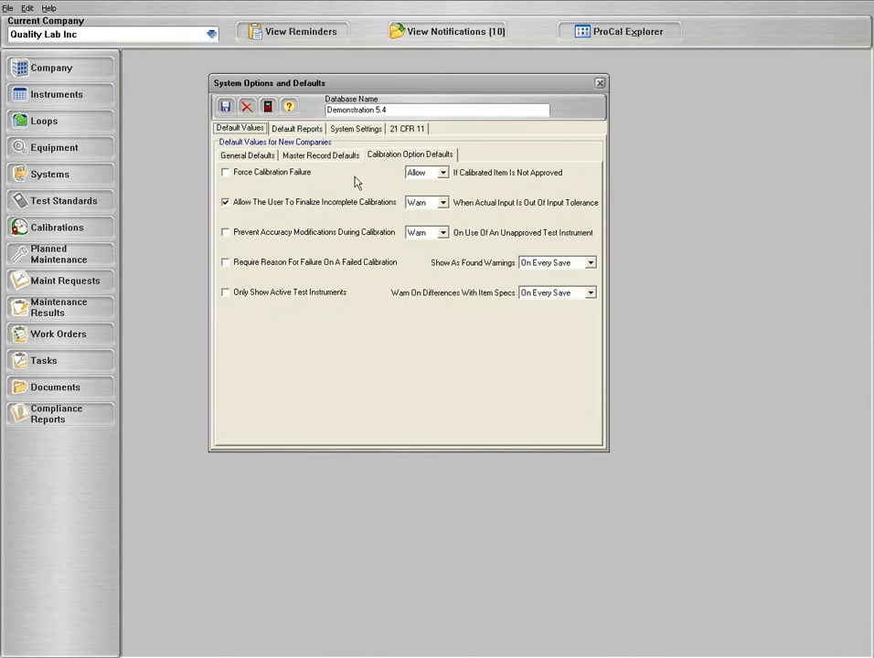
- Review the default reports, system settings and 21 CFR 11 options, enlarging the system options window to show all reports
click(302, 130)
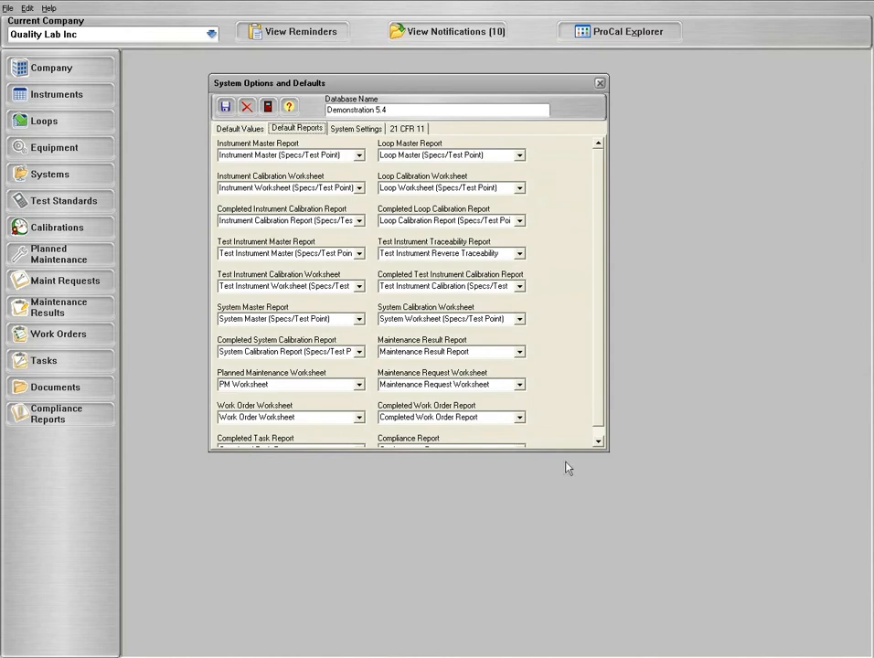
drag(559, 451, 559, 530)
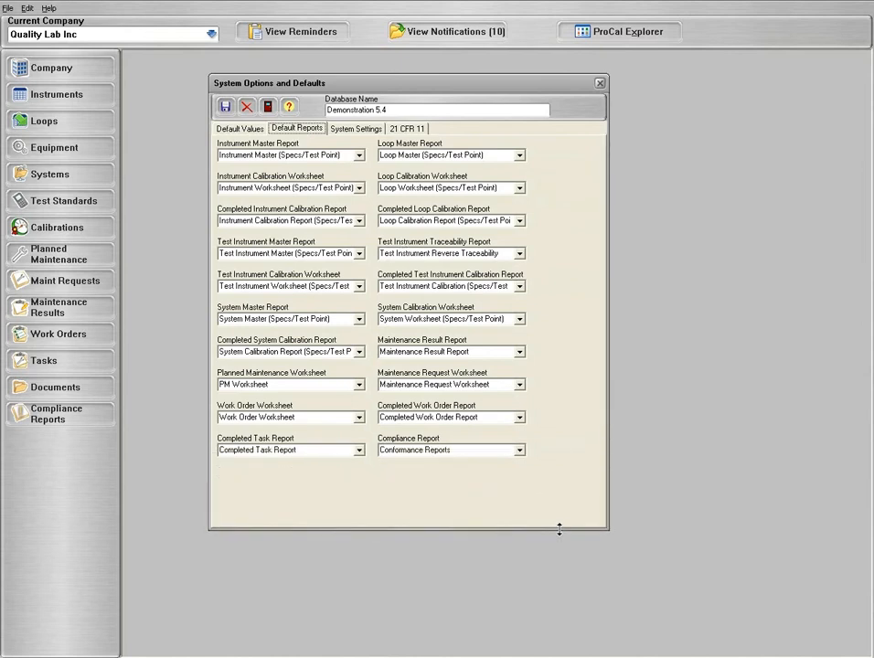
click(360, 128)
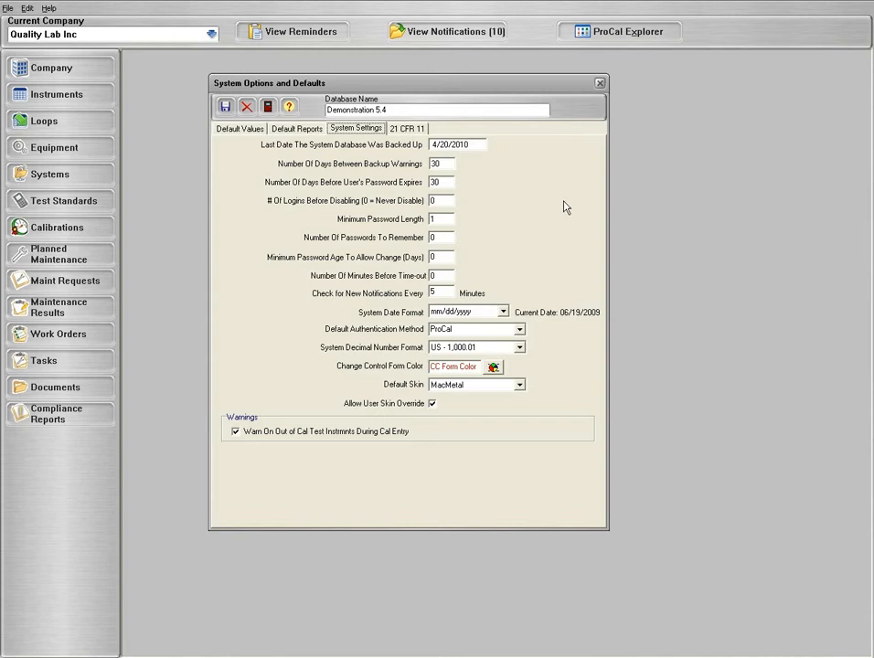
click(413, 129)
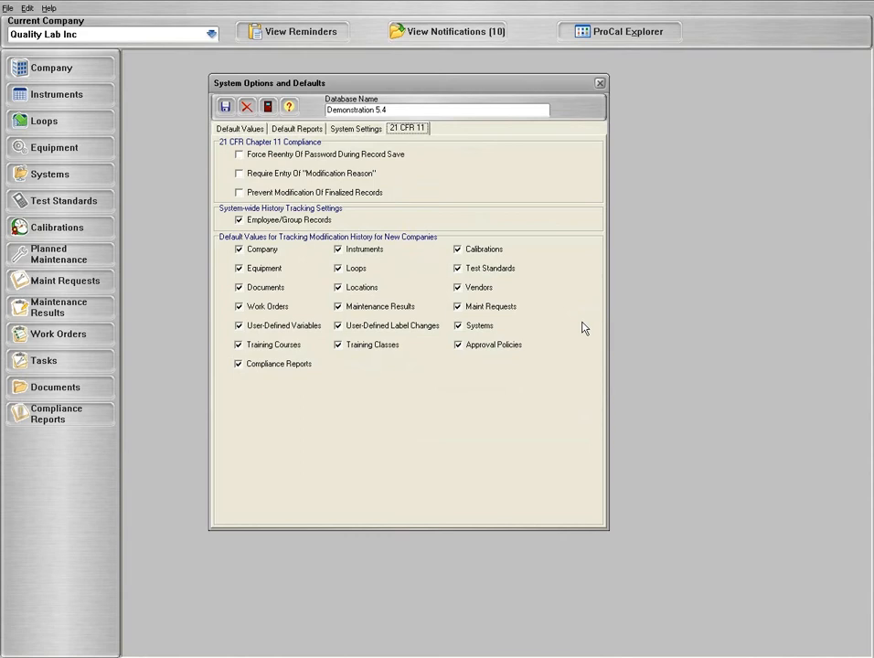
- Try the modification reason and finalized record protection options on and off, and close the system options
click(240, 193)
click(239, 175)
click(239, 192)
click(239, 176)
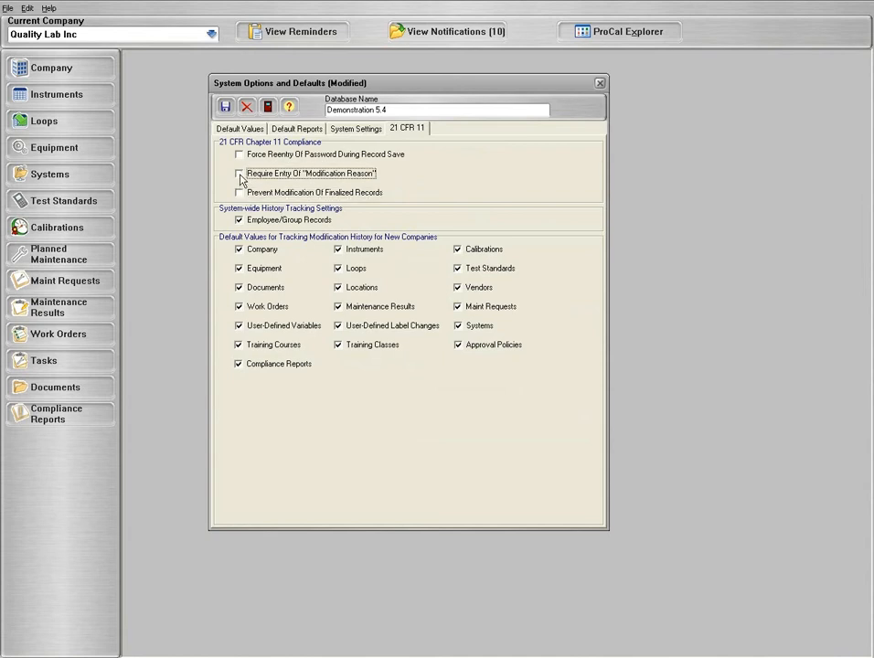
click(269, 108)
click(455, 357)
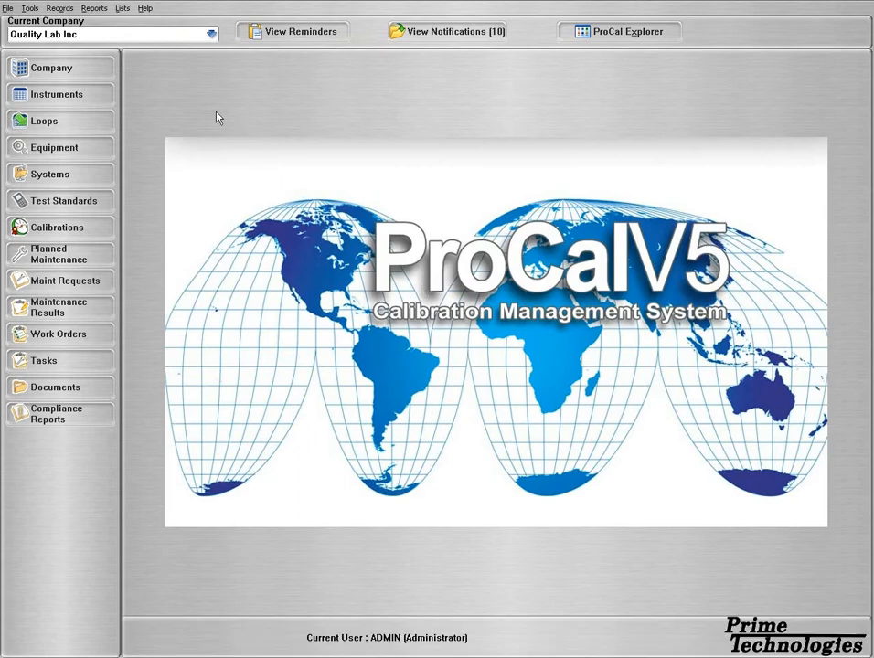
- Open the Quality Lab Inc company record and examine its options, including the choices for calibrated items that are not approved
click(106, 74)
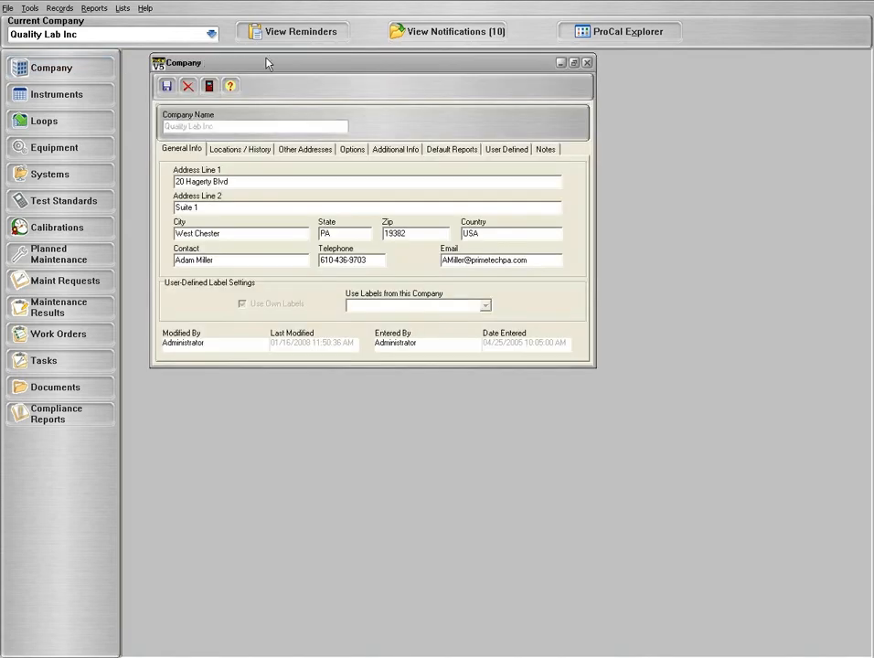
drag(270, 66, 289, 84)
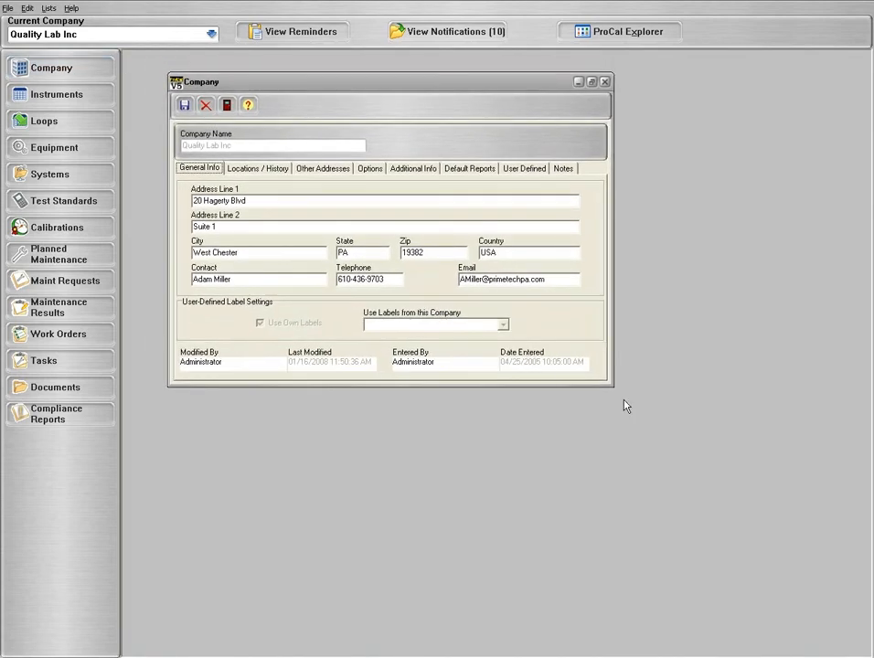
drag(610, 385, 651, 422)
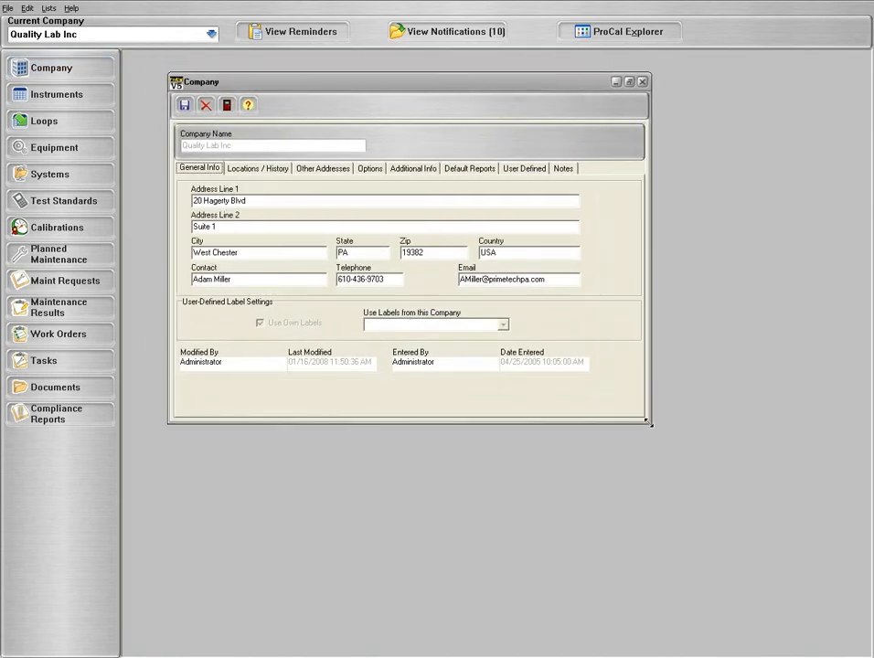
click(370, 170)
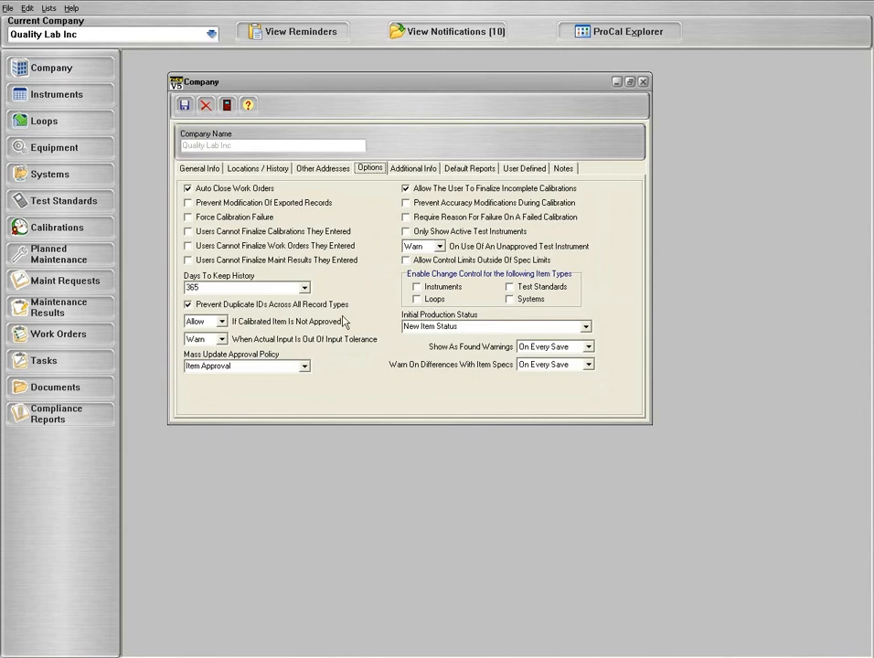
click(220, 322)
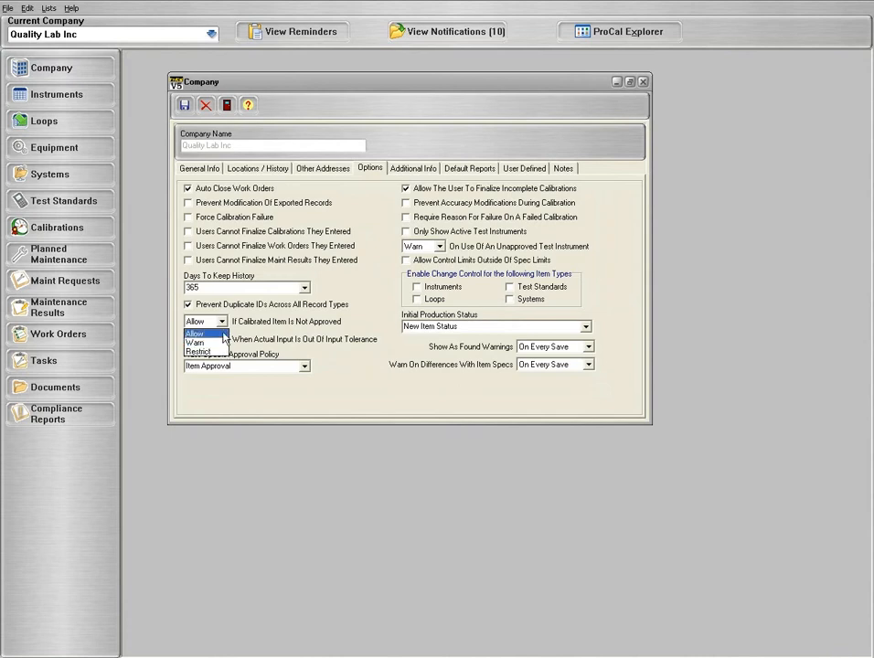
click(223, 333)
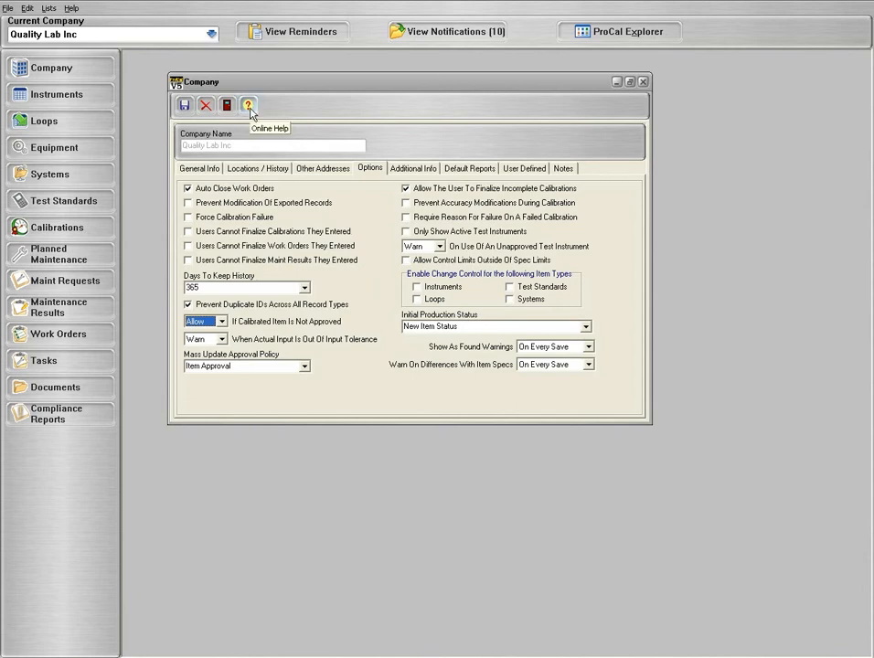
- Examine the company's additional information and the choices available for Calibration Passed Status
click(428, 172)
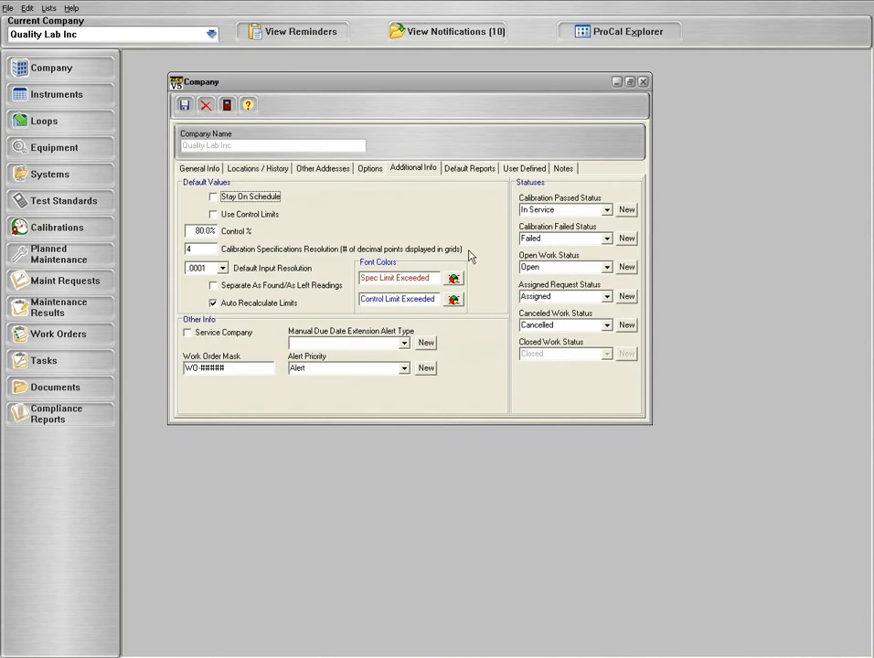
click(606, 209)
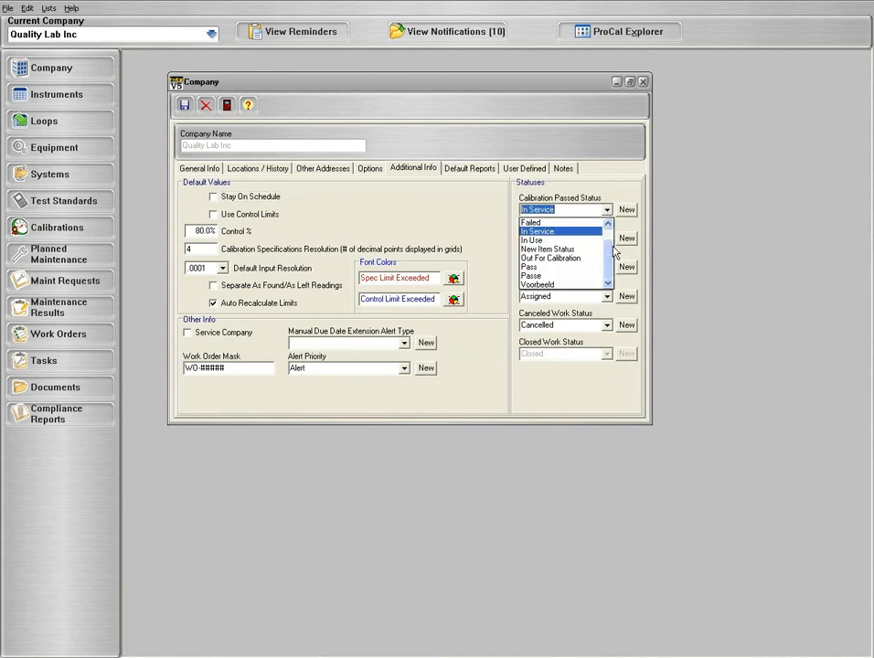
scroll(618, 240, up, 1)
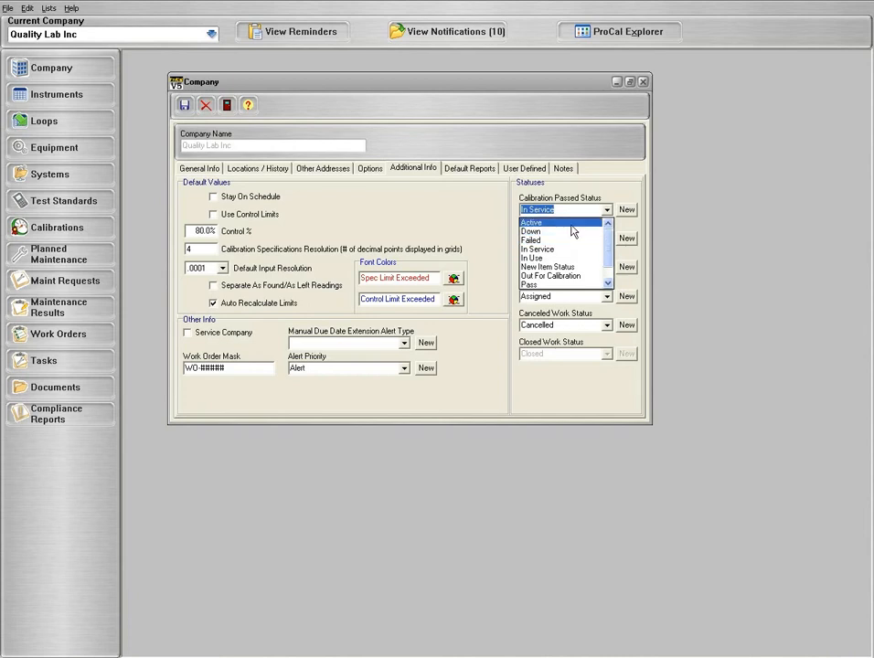
click(606, 210)
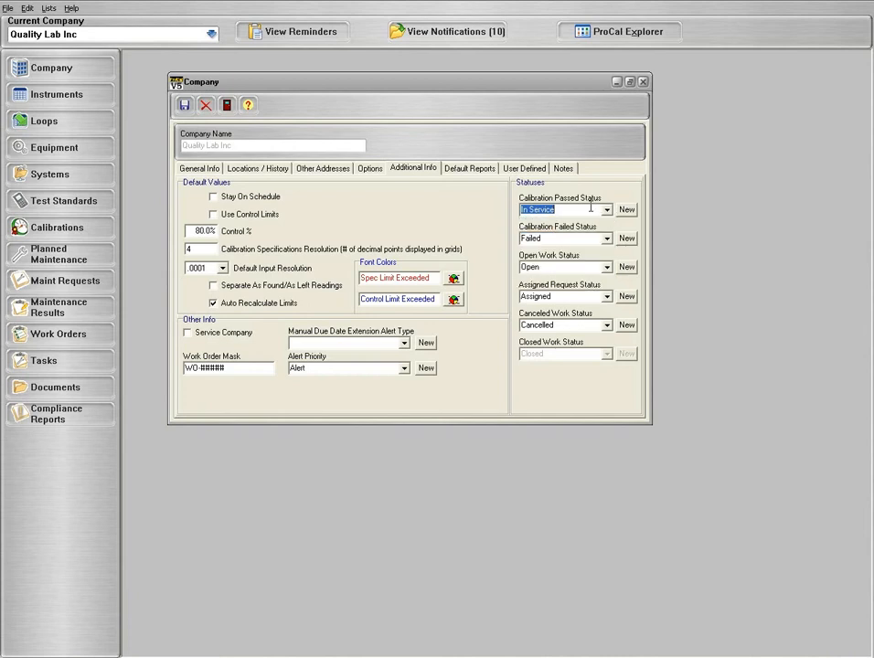
- Review the company's user-defined fields, Company Logo link choices and existing note, and close the company record
click(511, 171)
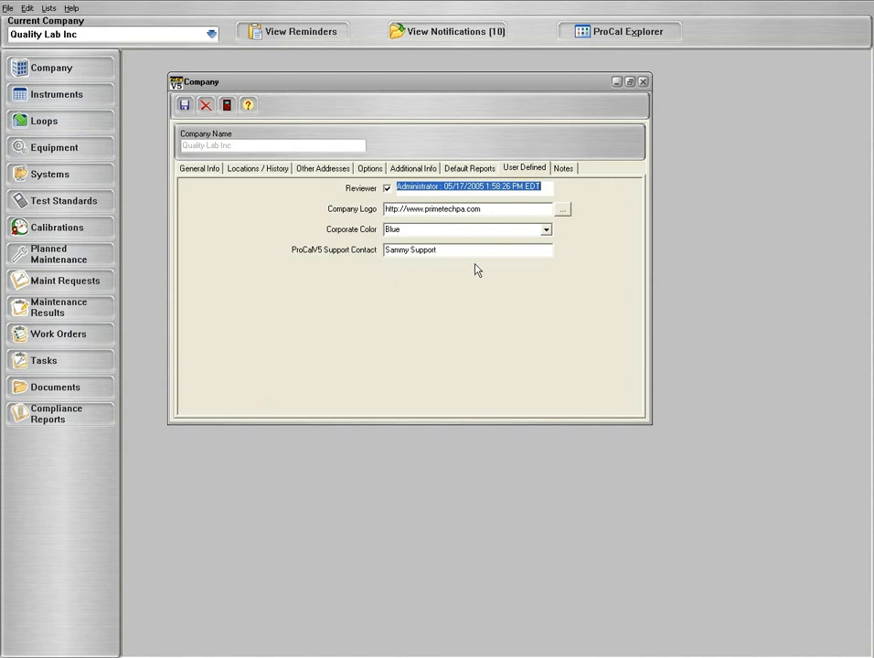
click(562, 212)
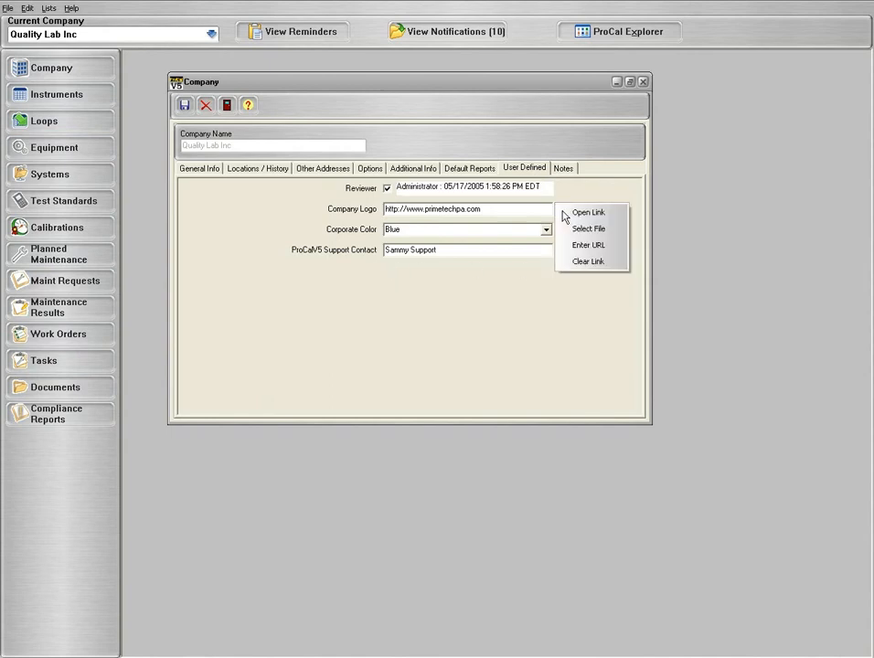
click(565, 297)
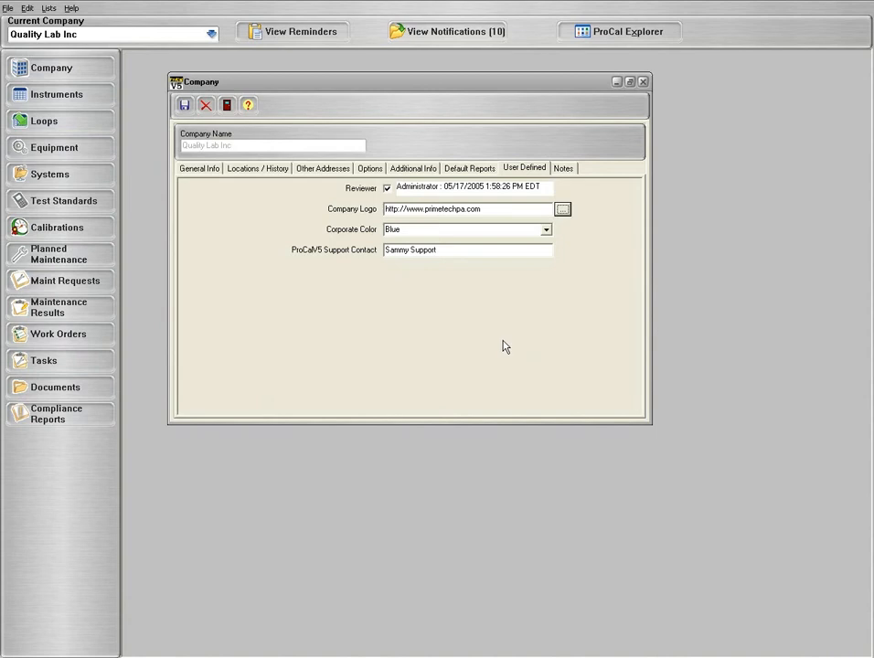
click(565, 169)
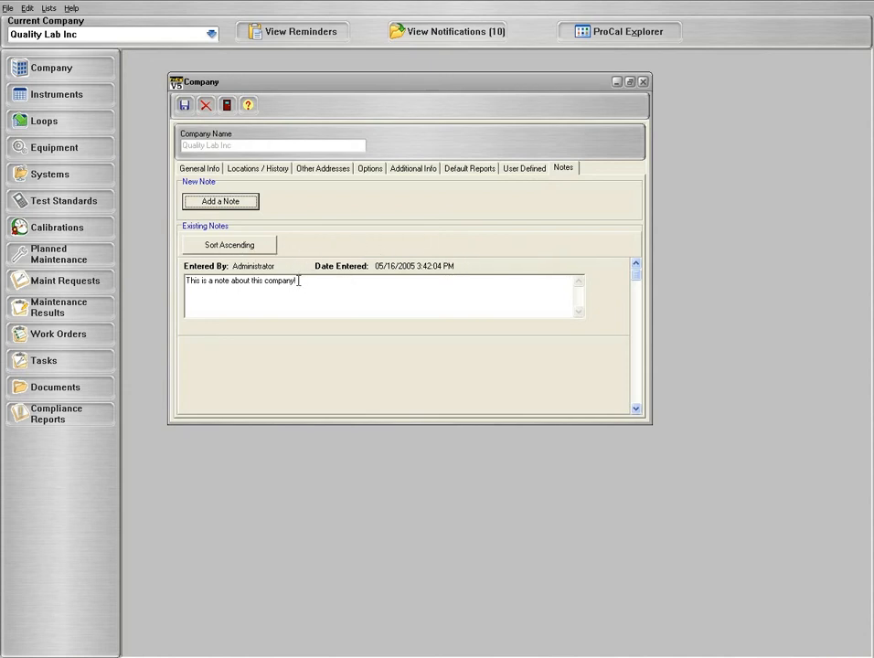
drag(297, 281, 181, 281)
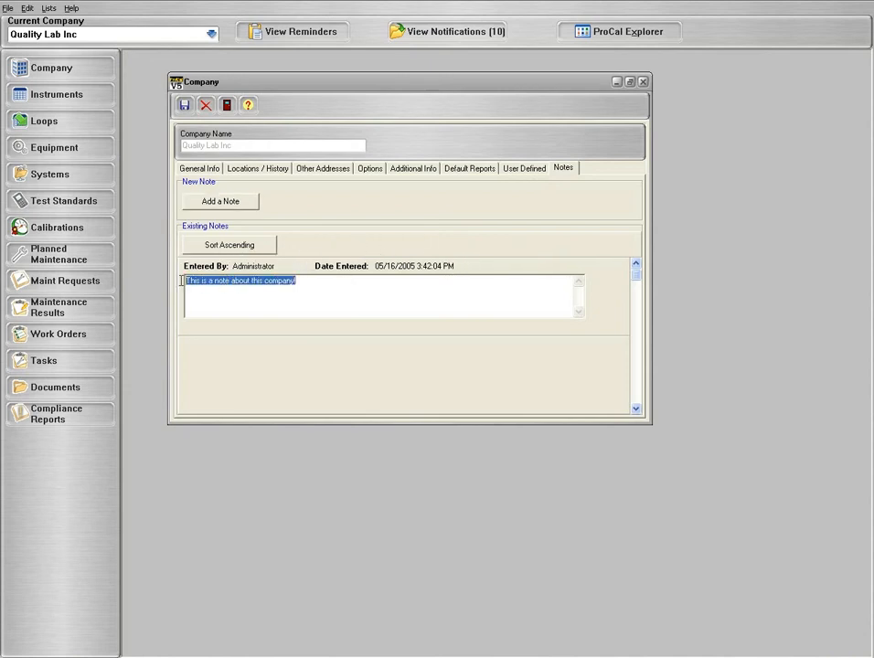
click(228, 106)
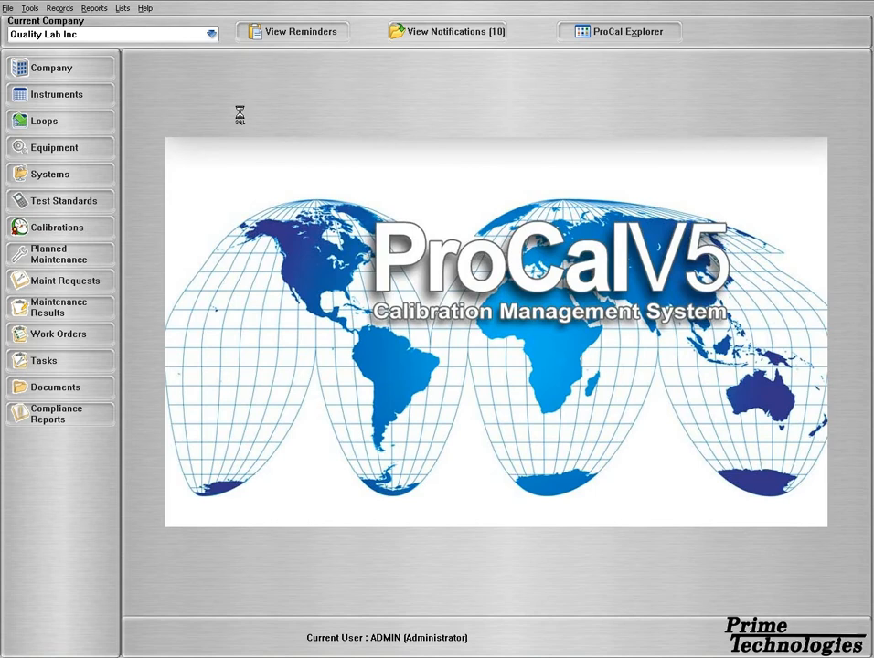
- Open the employee records, review the ADMIN user's general information and close the record
click(8, 9)
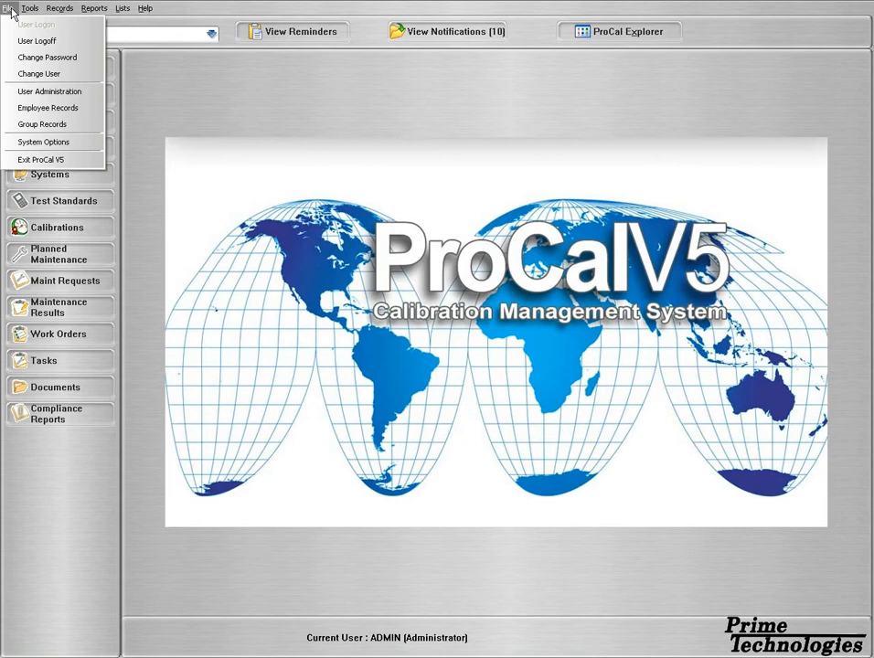
click(25, 110)
drag(298, 66, 324, 90)
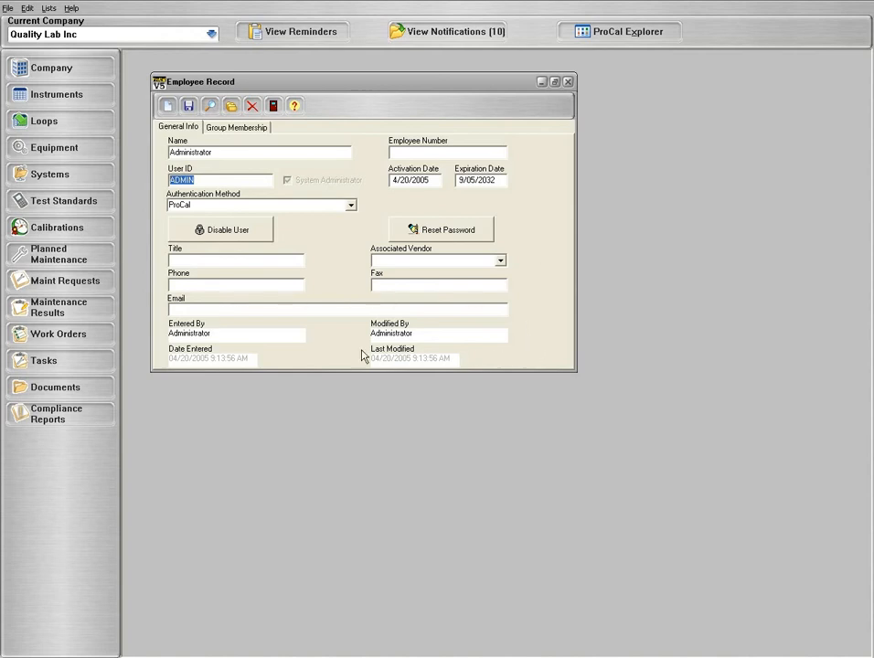
click(234, 309)
click(275, 105)
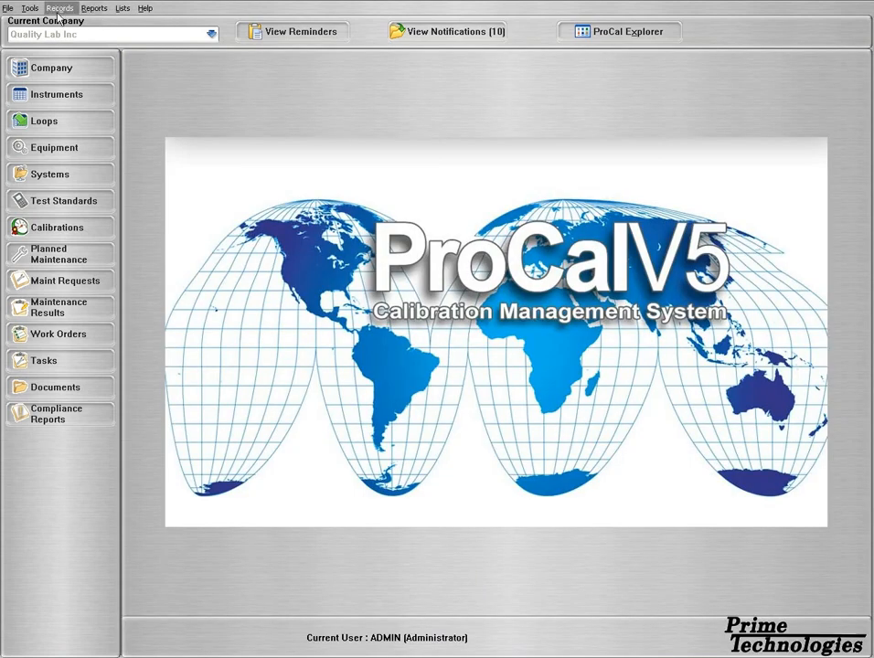
- Open the group records and examine the ADMIN group's description and current members
click(7, 8)
click(21, 127)
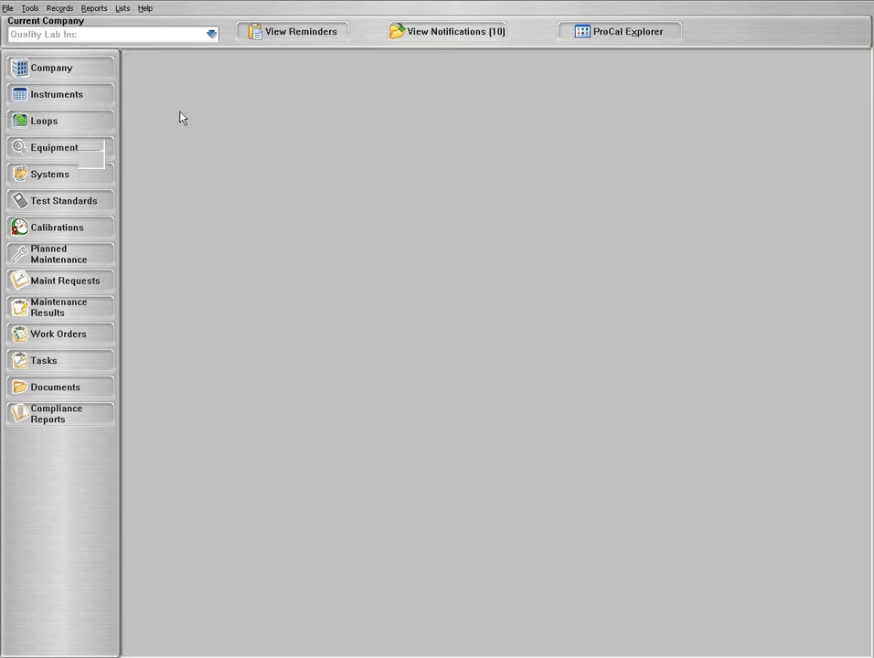
drag(335, 64, 362, 84)
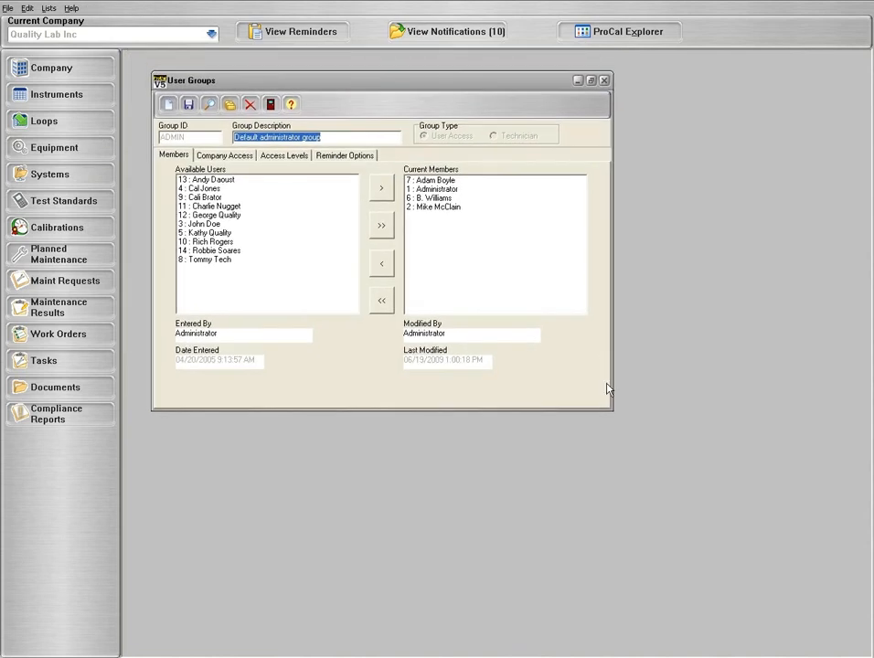
drag(613, 410, 641, 430)
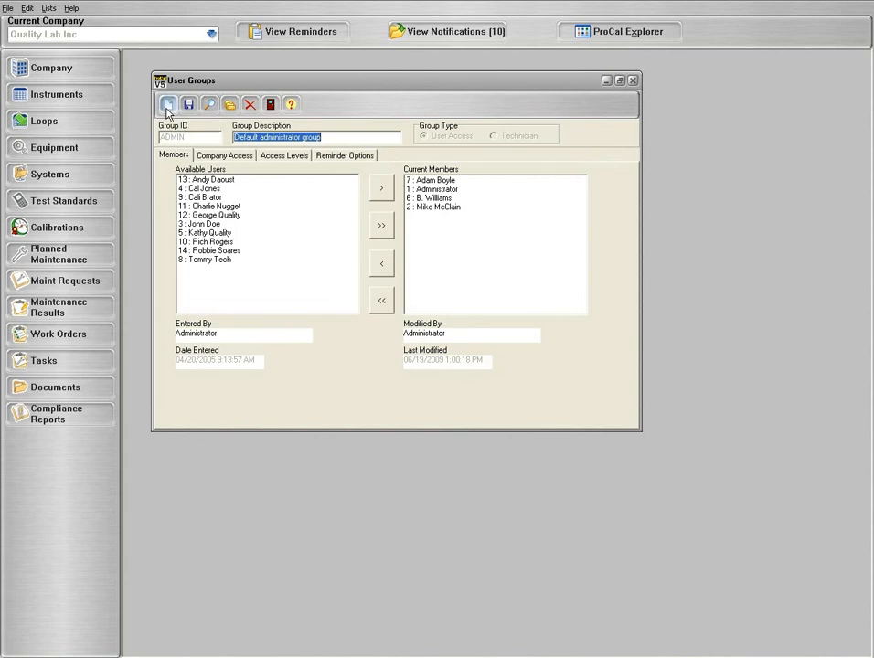
drag(337, 135, 229, 135)
click(465, 182)
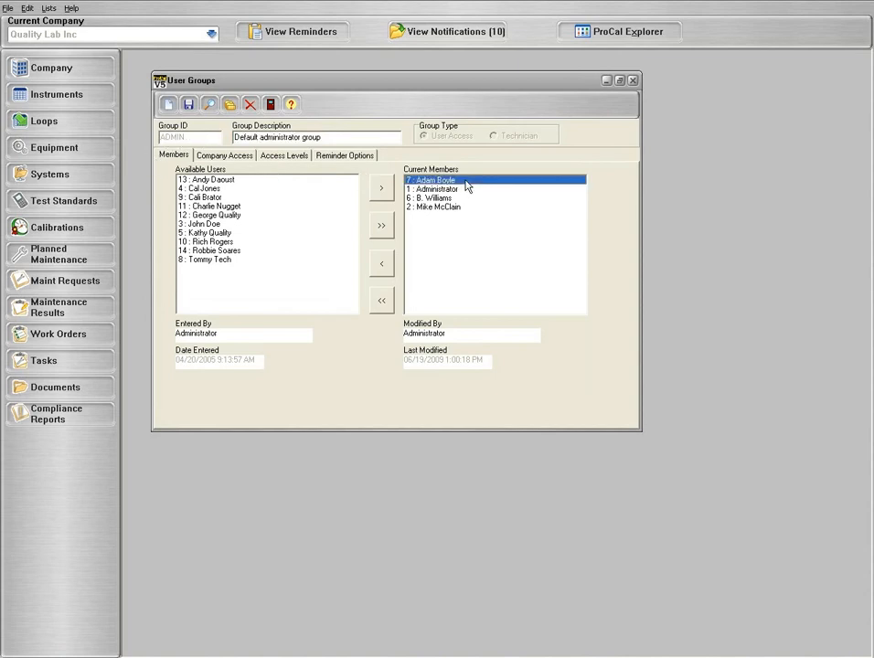
drag(467, 186, 466, 210)
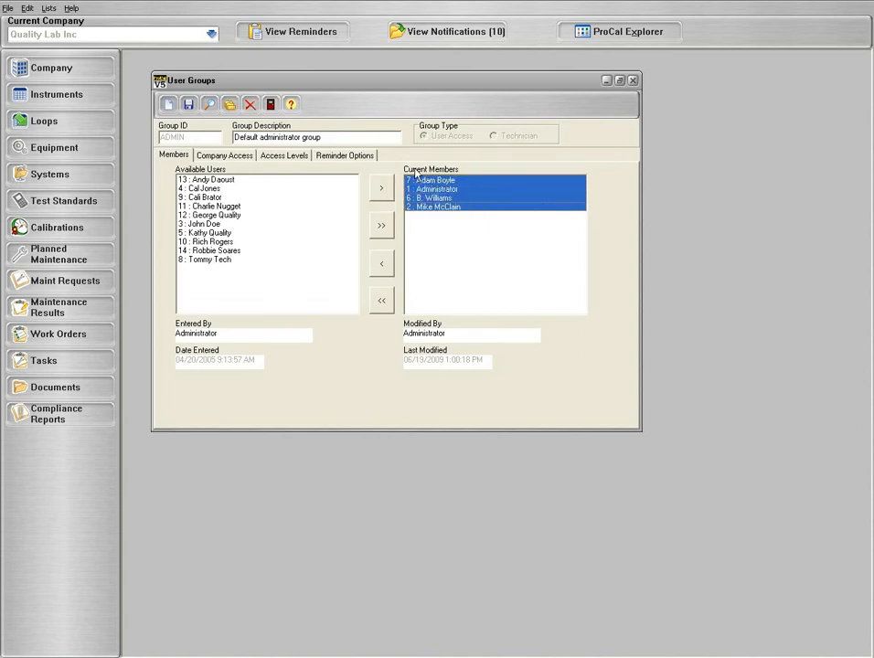
- Examine the ADMIN group's access levels and the choices available for Instruments record access
click(286, 156)
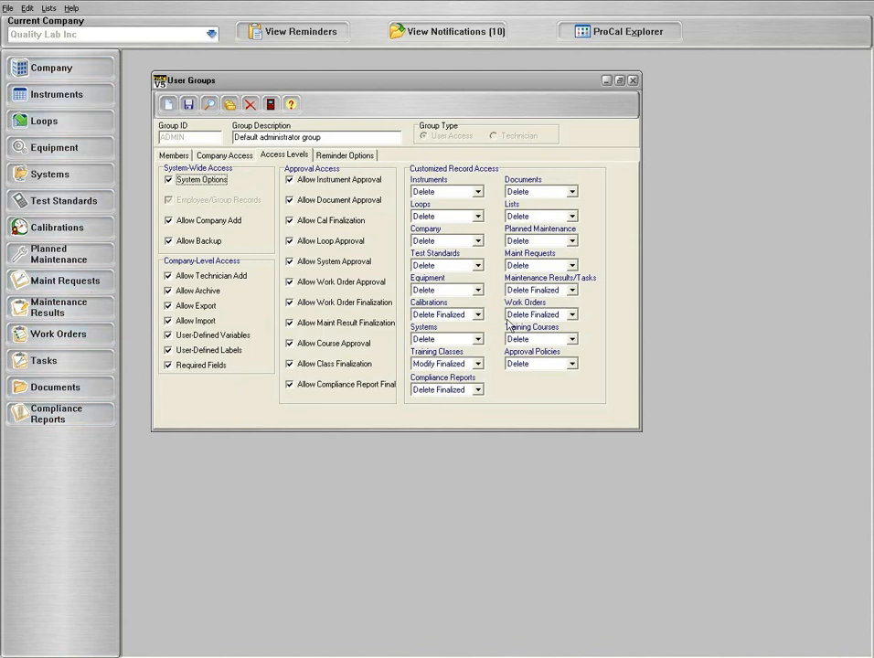
click(477, 192)
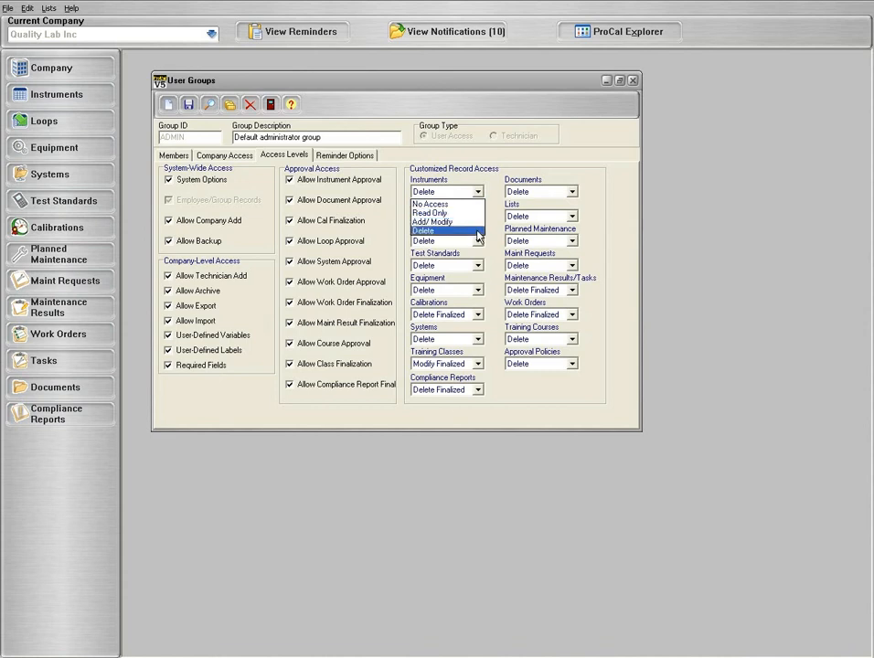
click(477, 193)
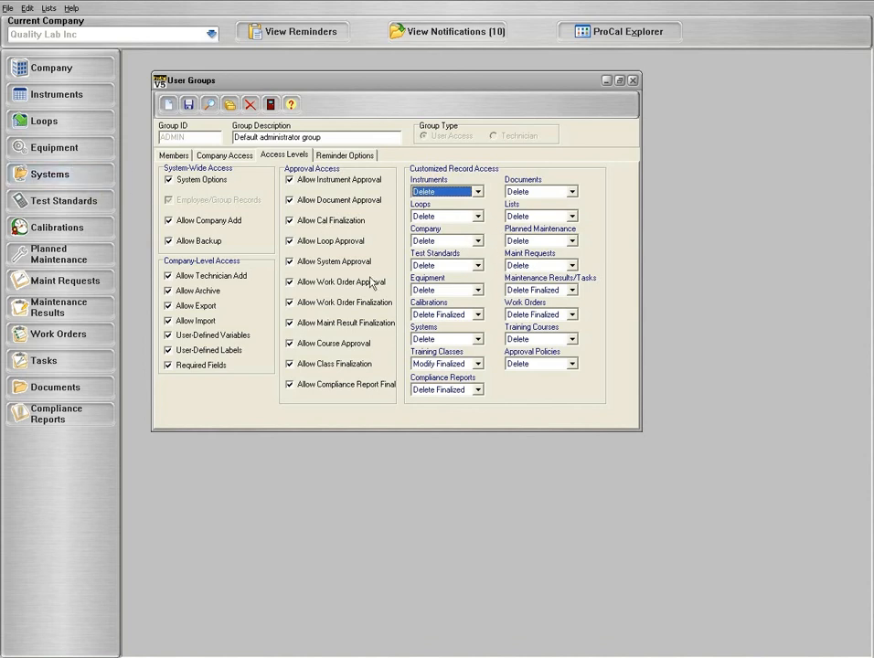
- Set the ADMIN group's Systems record access to No Access, save the group and close its record
click(477, 339)
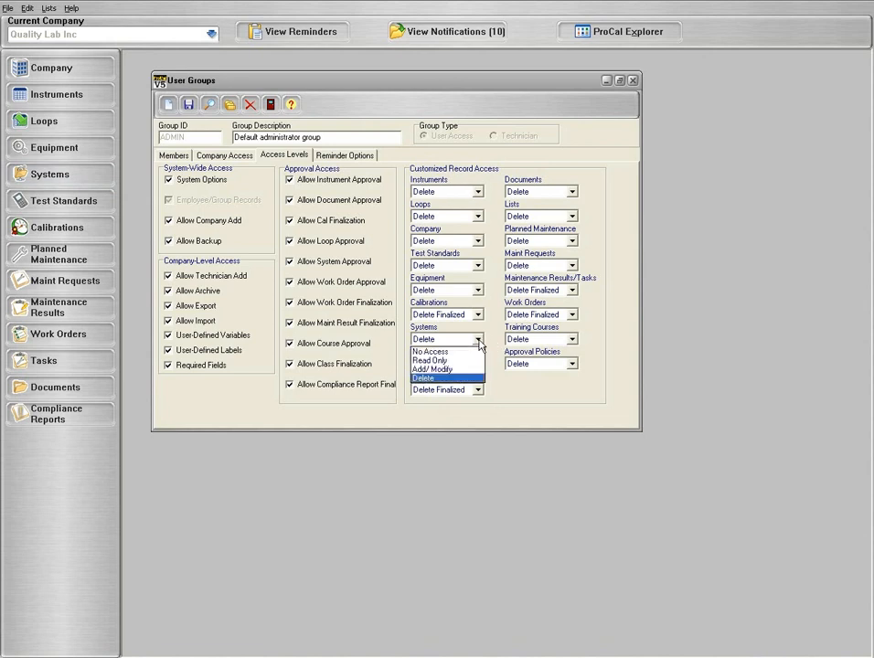
click(442, 353)
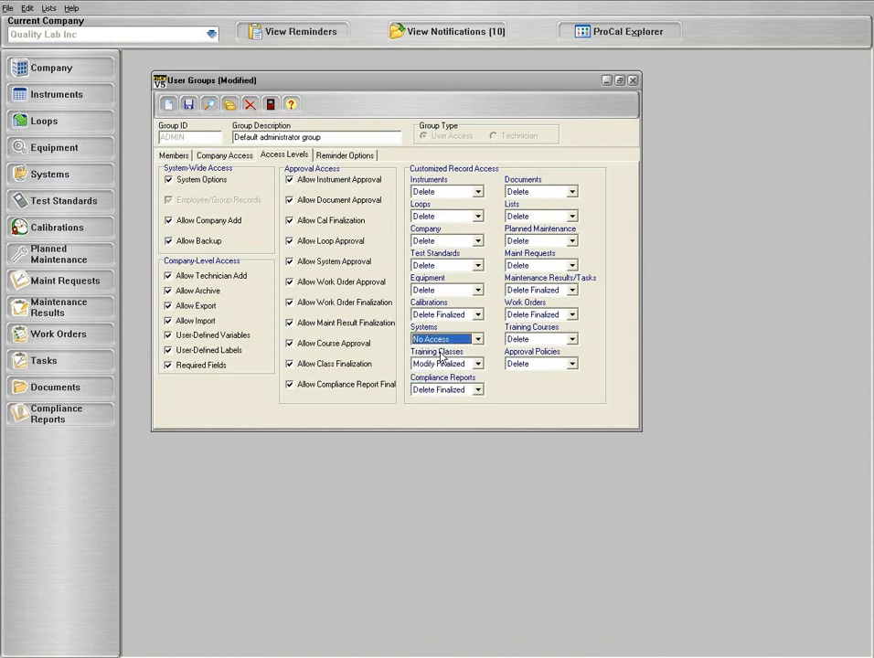
click(189, 105)
click(272, 106)
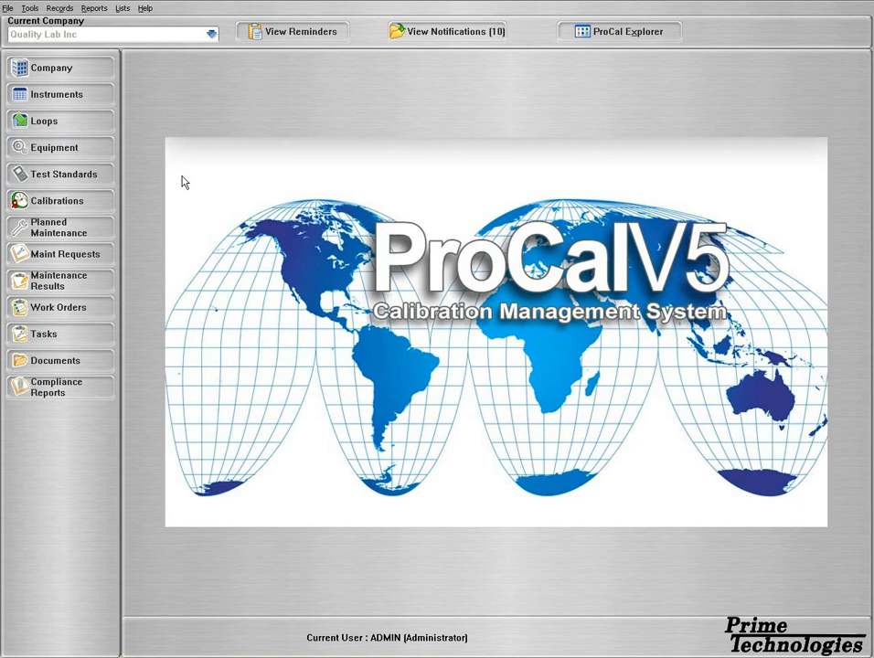
- Reopen the ADMIN group record and review its reminder options, including the day limits for PMs, open requests and full calibrations
click(7, 9)
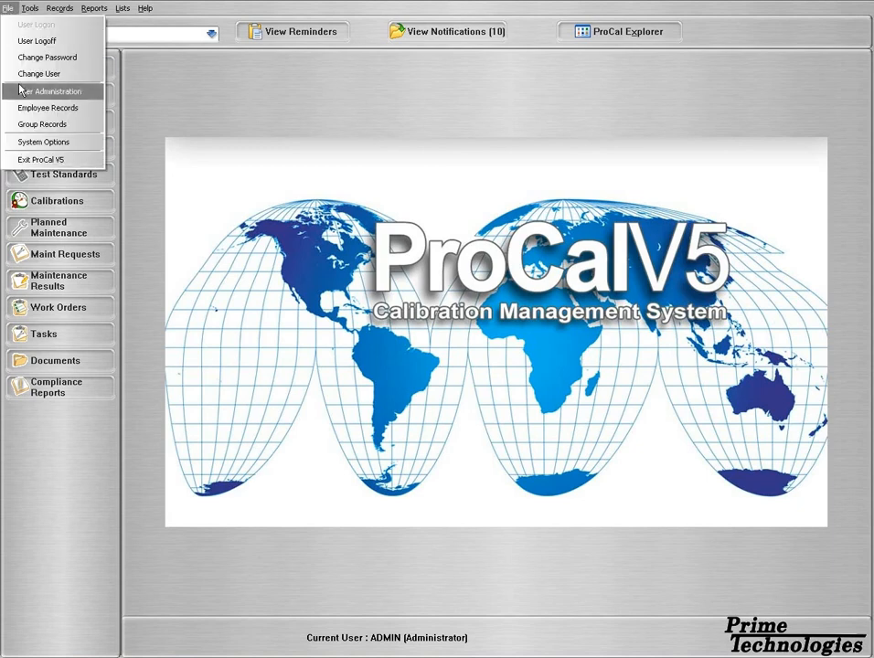
click(20, 125)
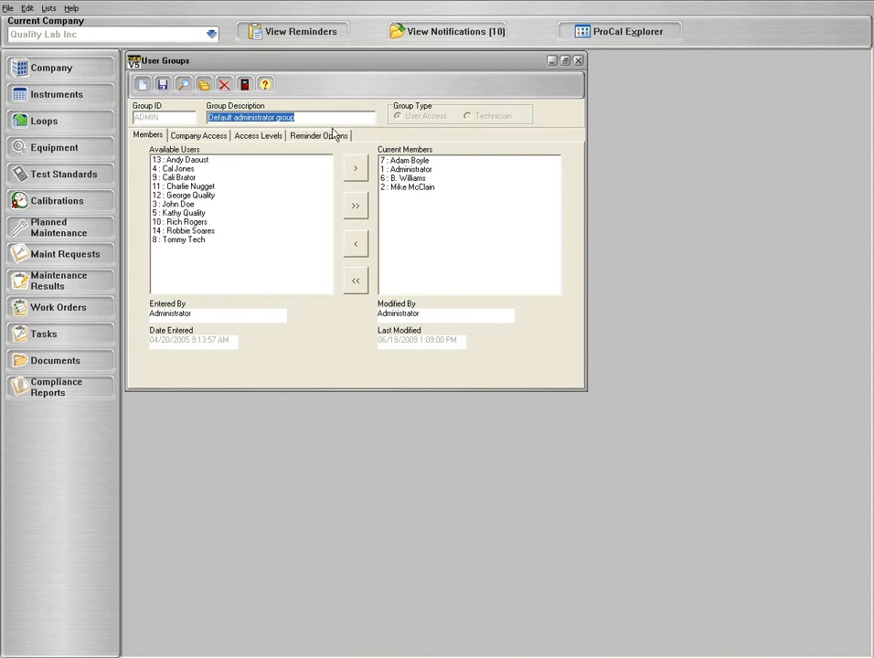
click(335, 137)
drag(334, 69, 358, 91)
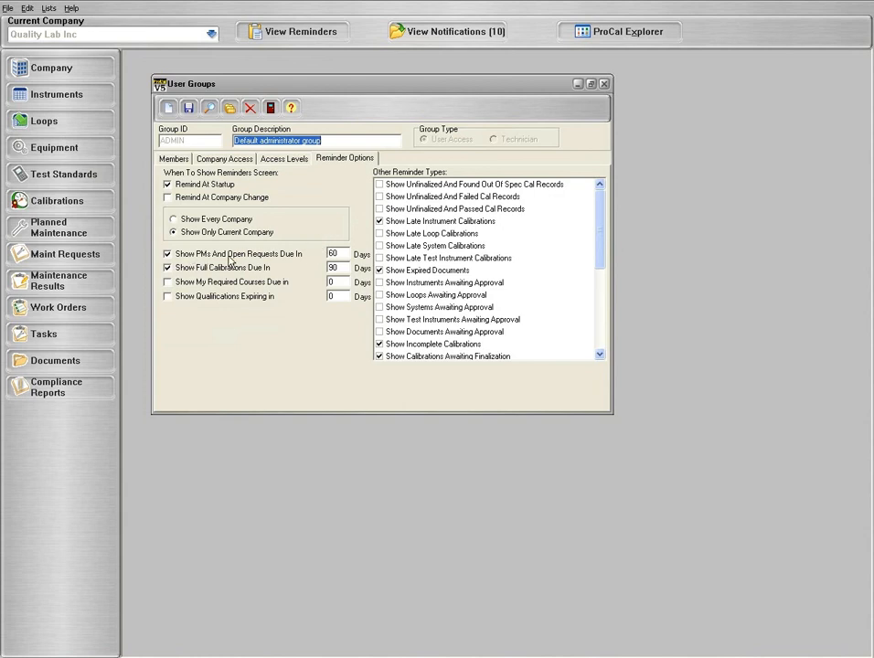
click(331, 253)
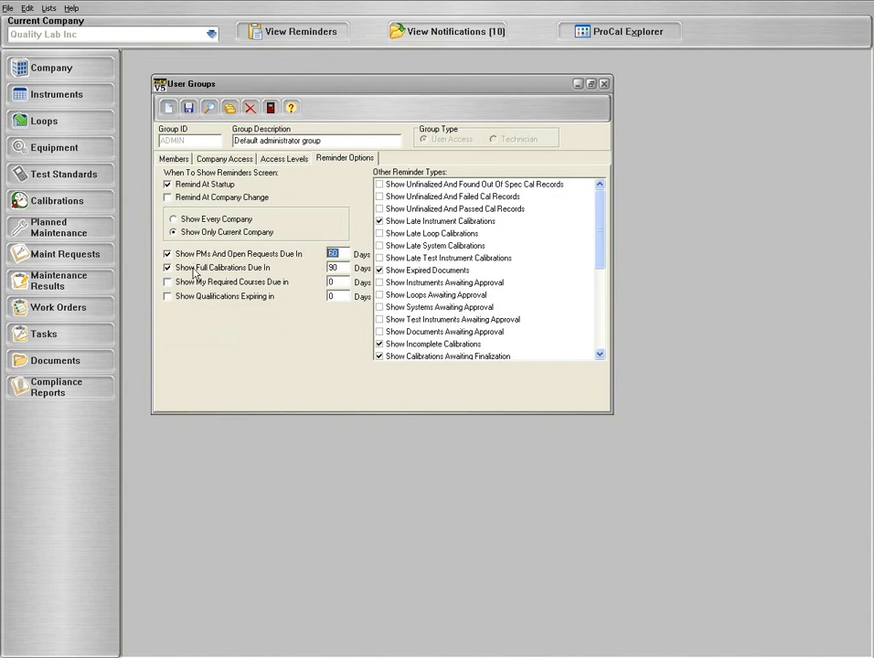
click(345, 268)
- Try enabling the reminders for unfinalized found-out-of-spec, failed and passed calibration records, and clear them again
click(380, 184)
click(380, 197)
click(379, 209)
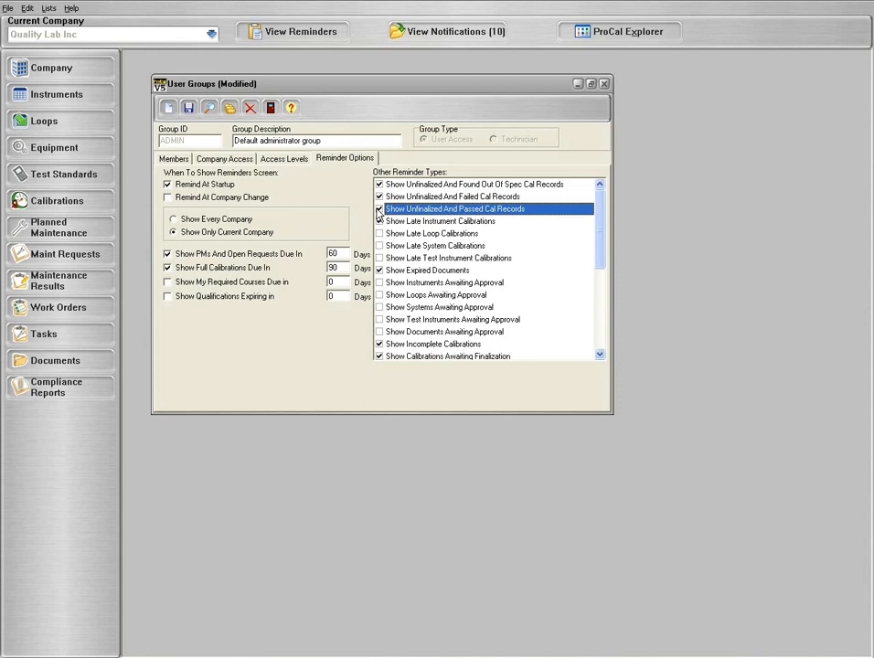
click(379, 196)
click(379, 184)
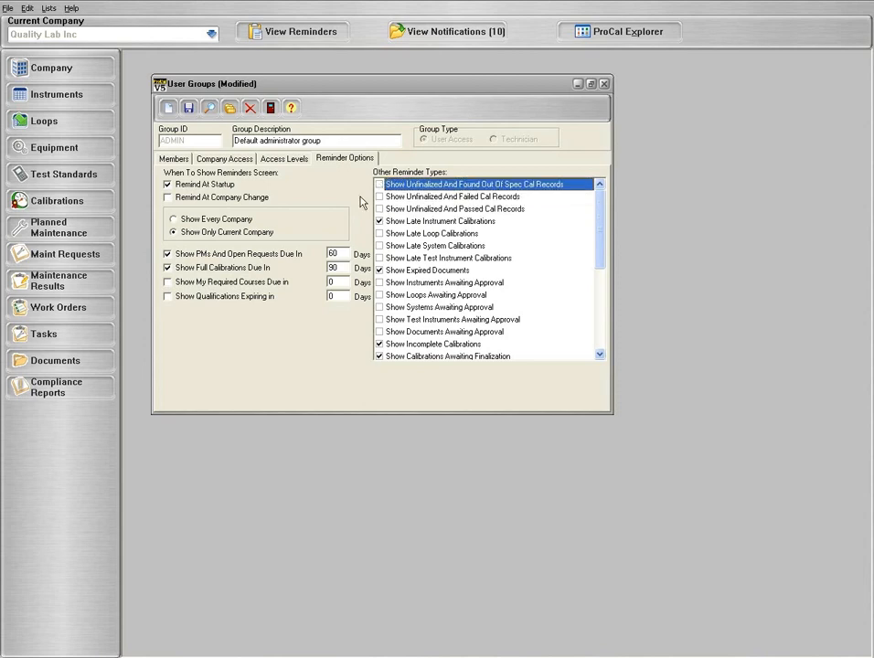